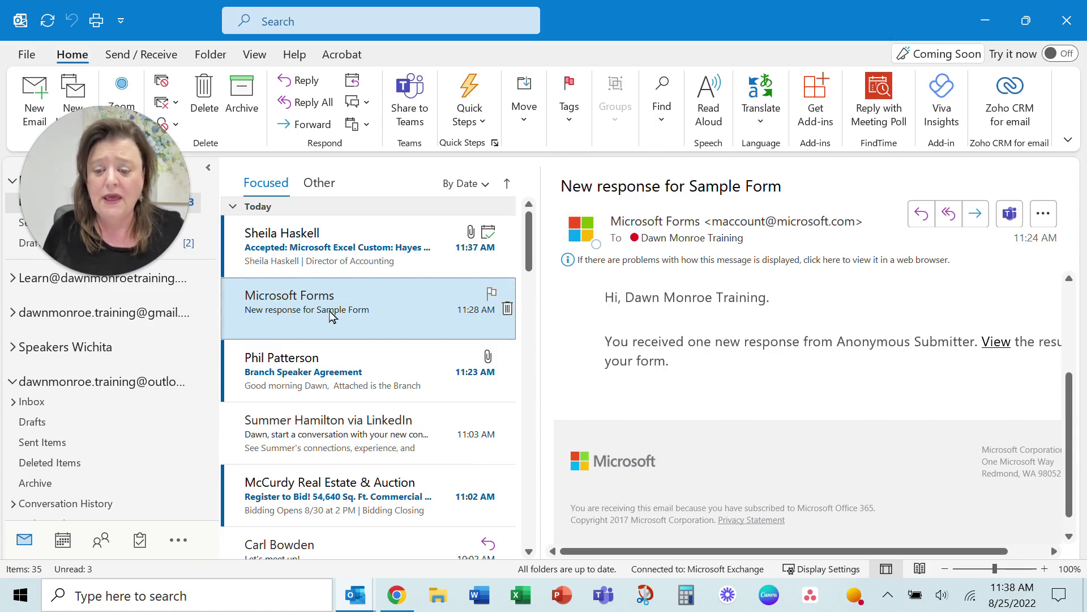
Open the Home tab's Quick Steps list to reach the New Quick Step choices.
left_click_drag(129, 204, 968, 244)
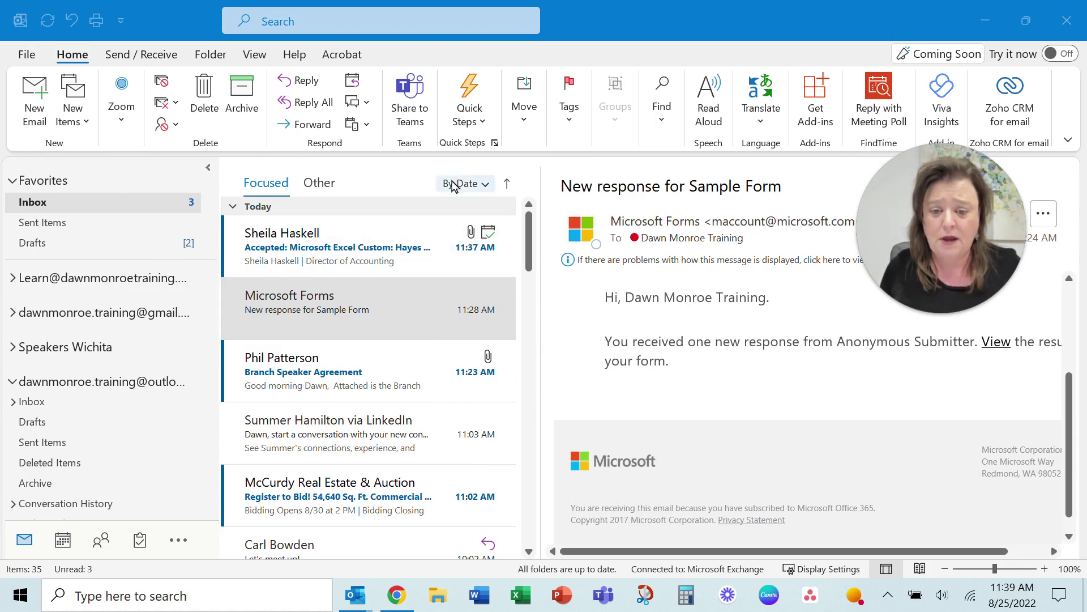
left_click(480, 126)
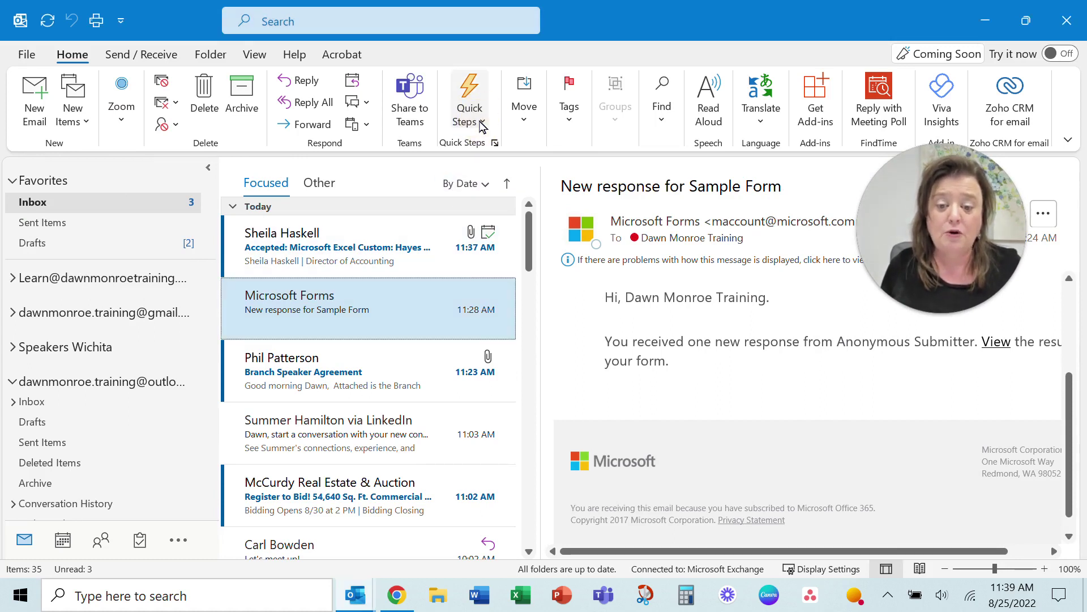
left_click(480, 126)
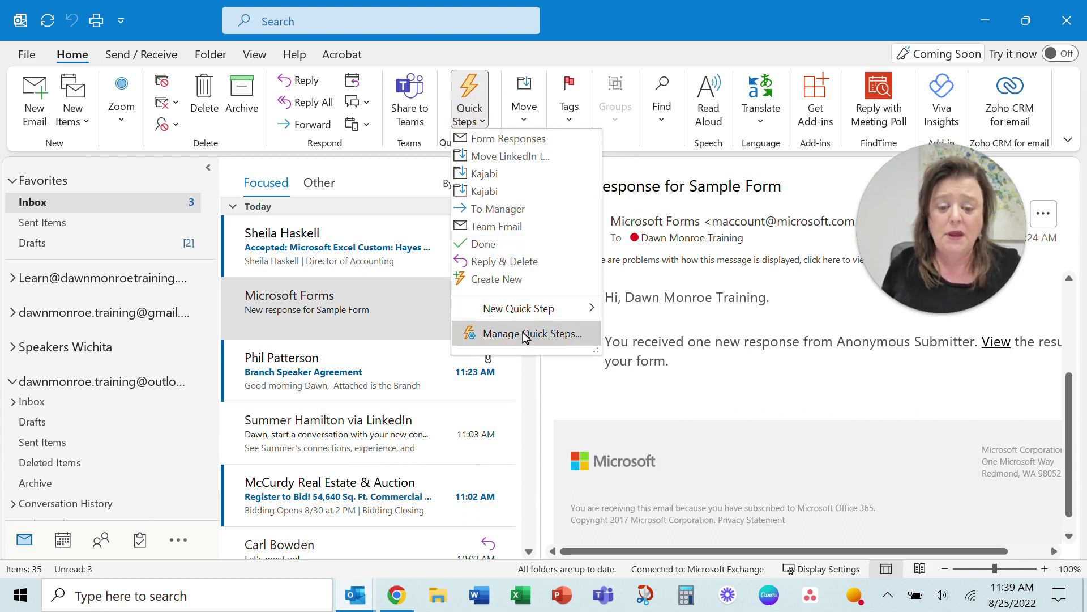
mouse_move(520, 309)
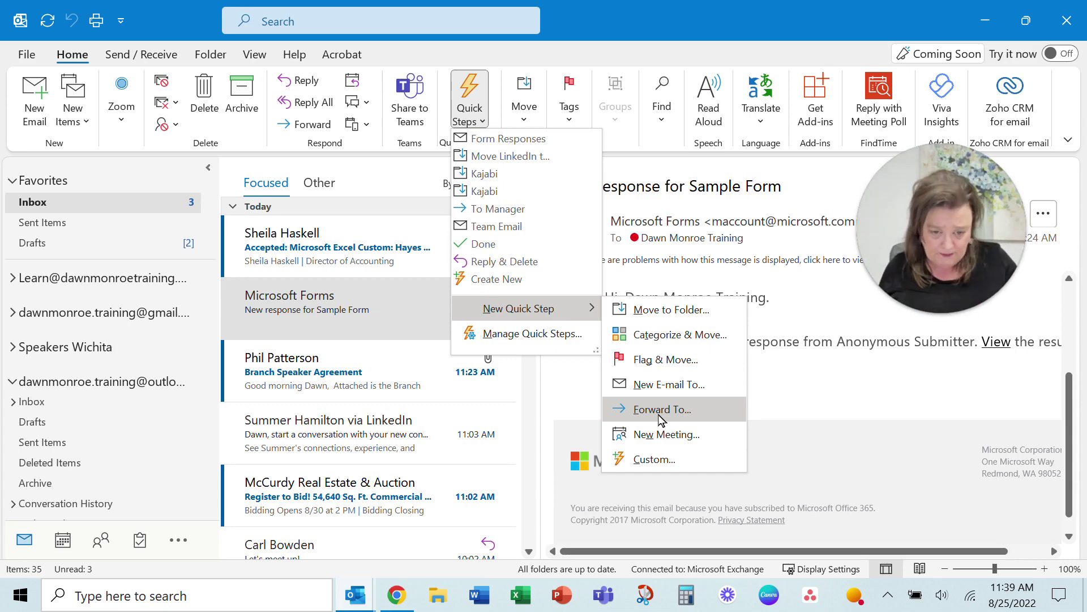
Start a Move to Folder Quick Step and review its destination folder list.
left_click(671, 310)
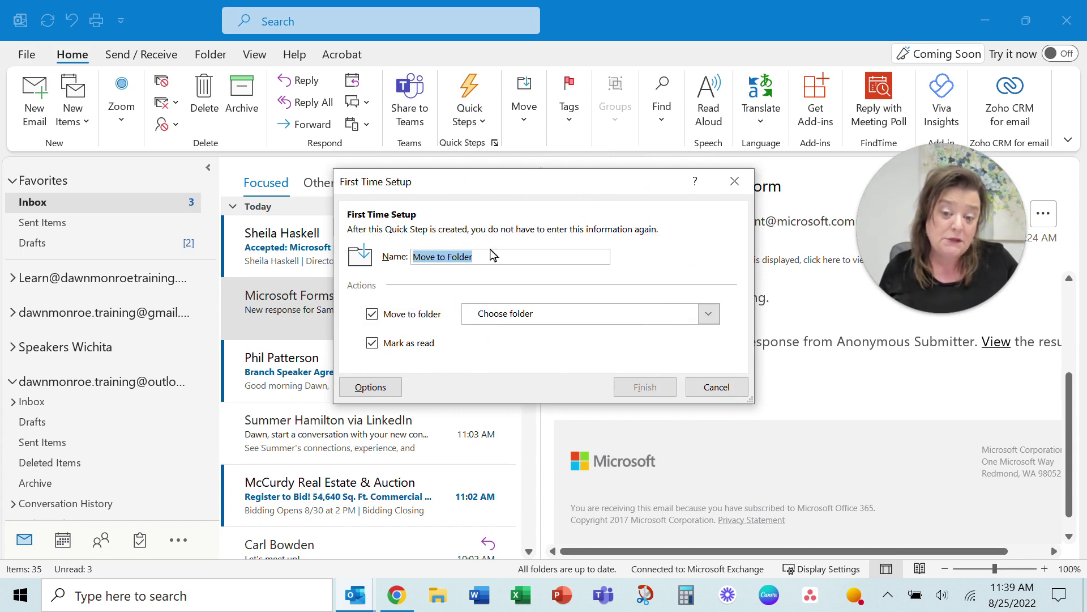
type("F")
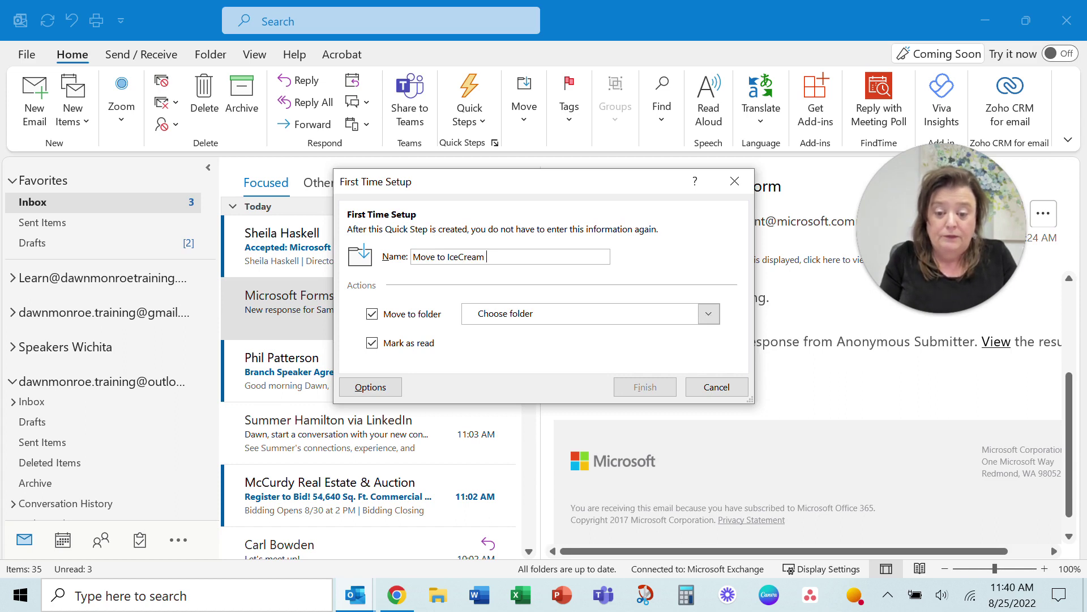
type("oices")
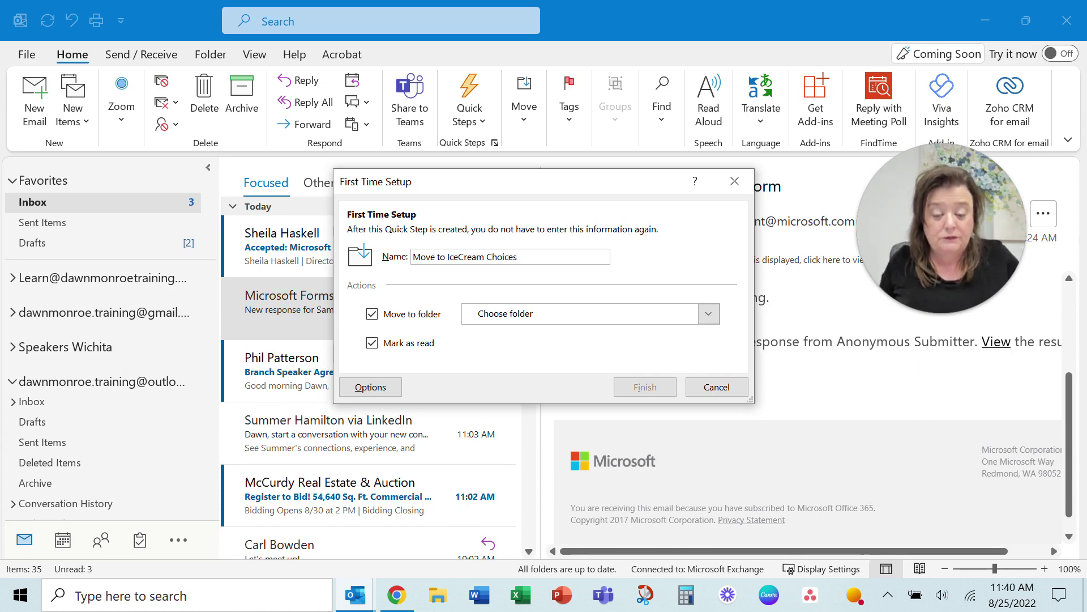
left_click(710, 313)
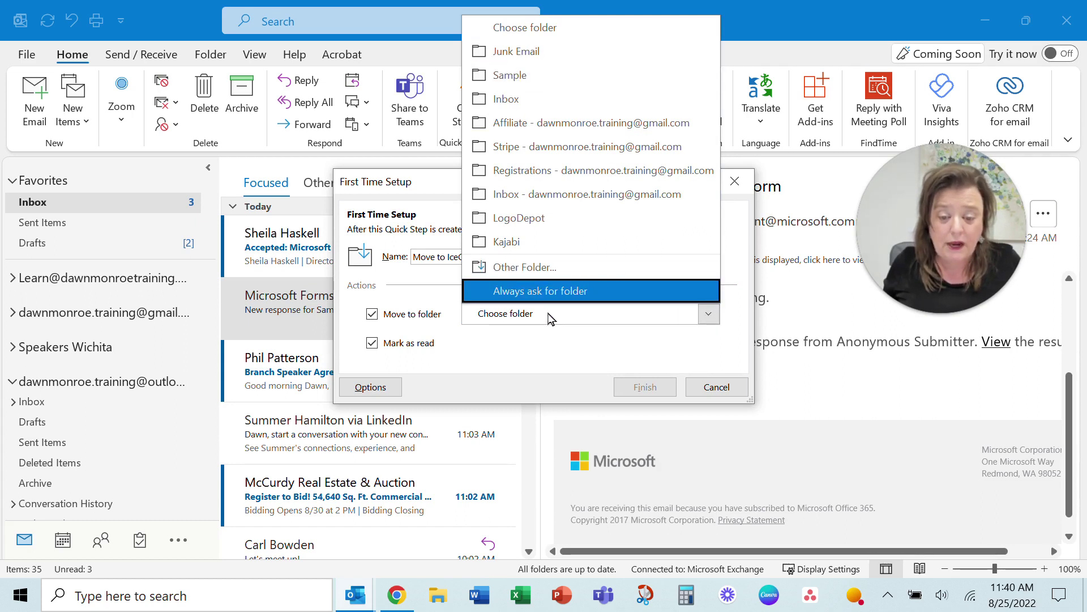
left_click(711, 323)
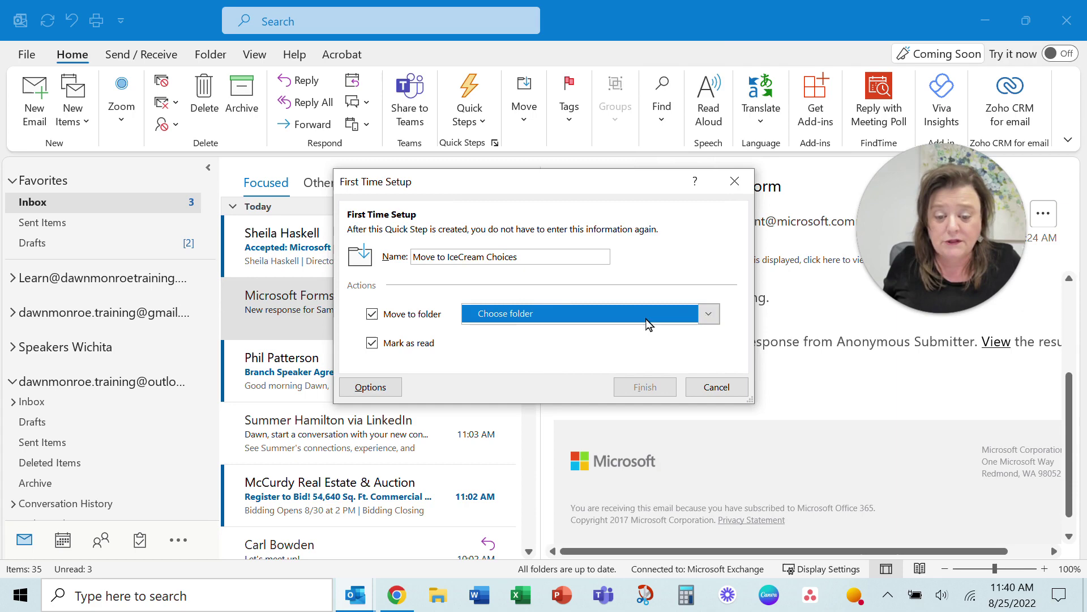
left_click(708, 314)
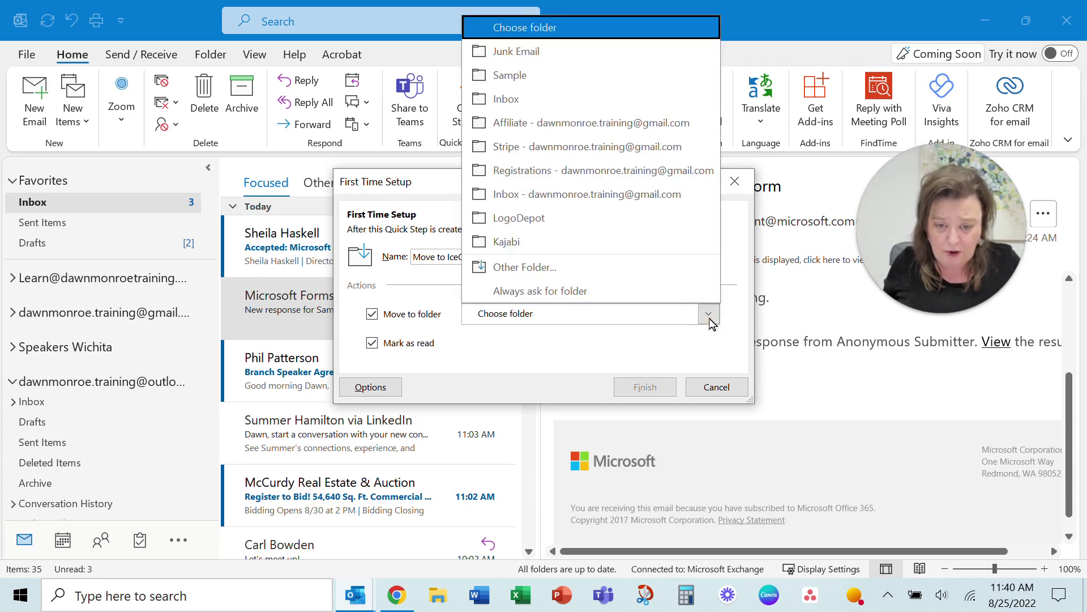
Browse Other Folder without choosing one, then cancel the Quick Step setup.
left_click(580, 274)
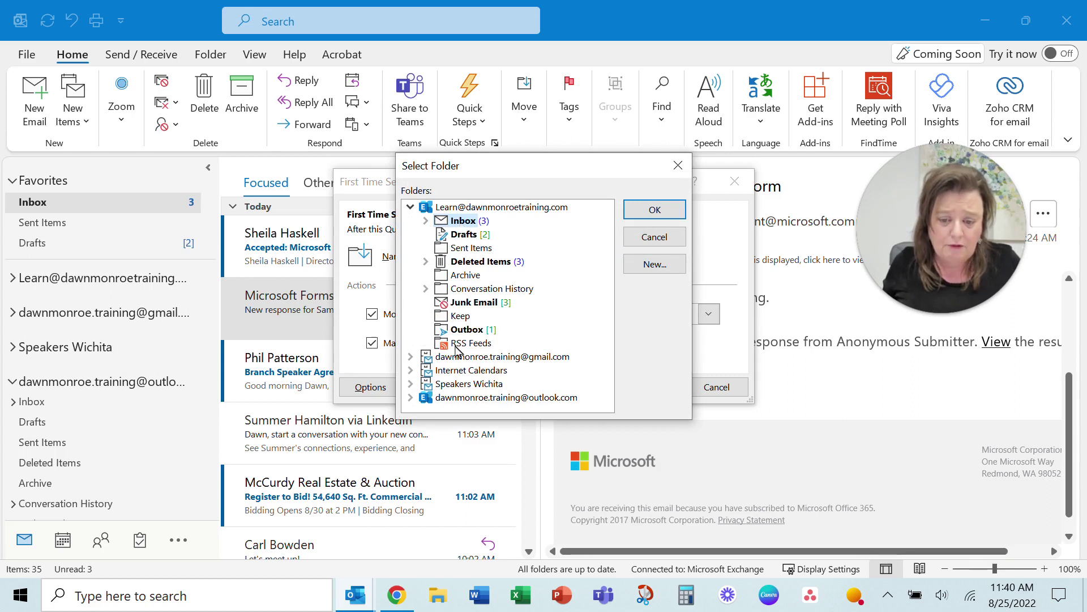
left_click(654, 247)
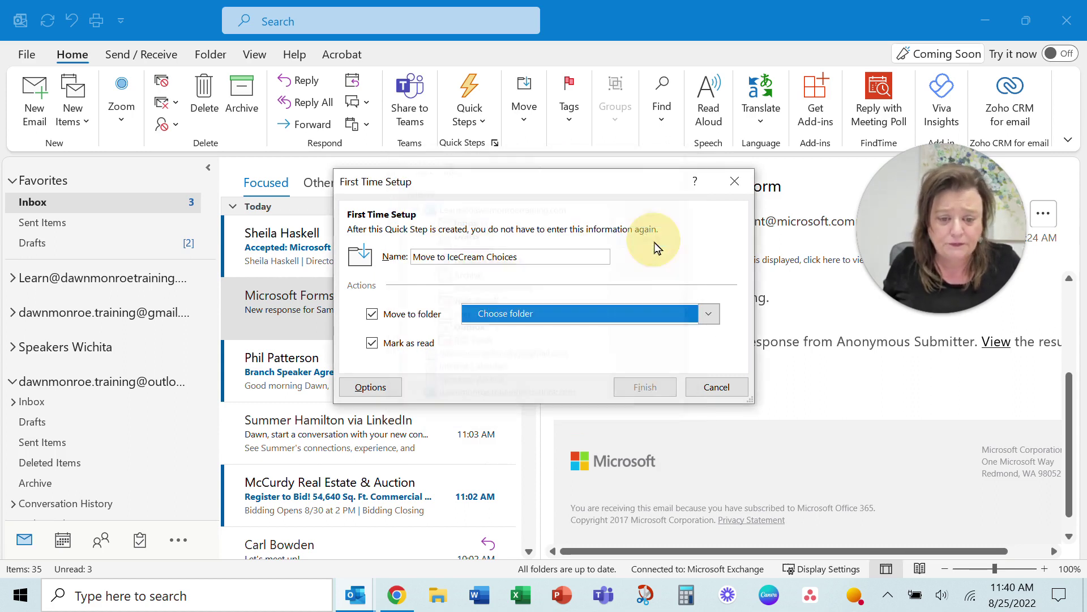
left_click(712, 386)
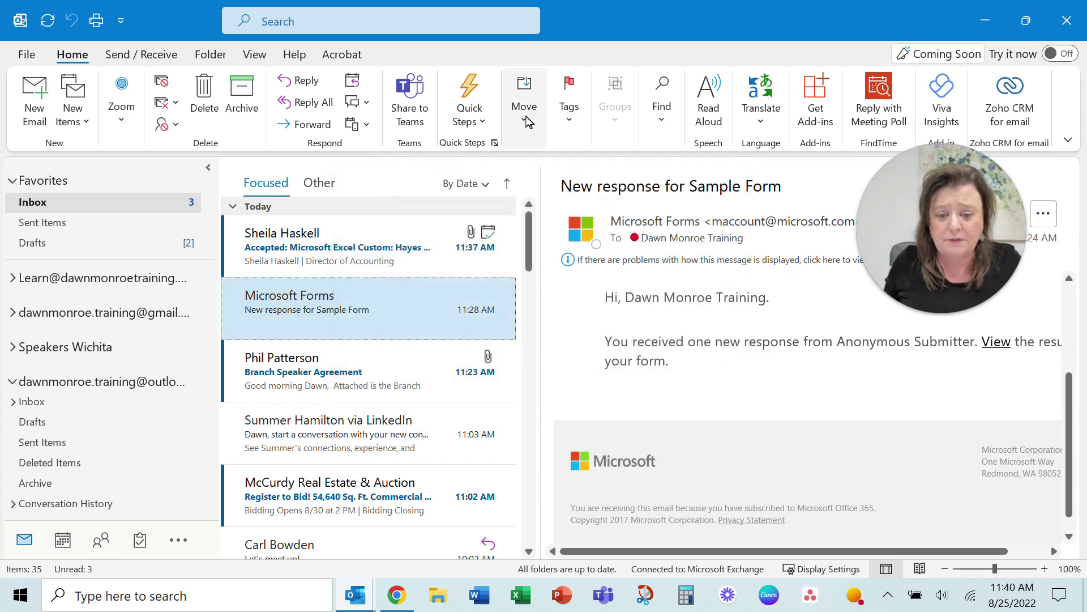
left_click(527, 121)
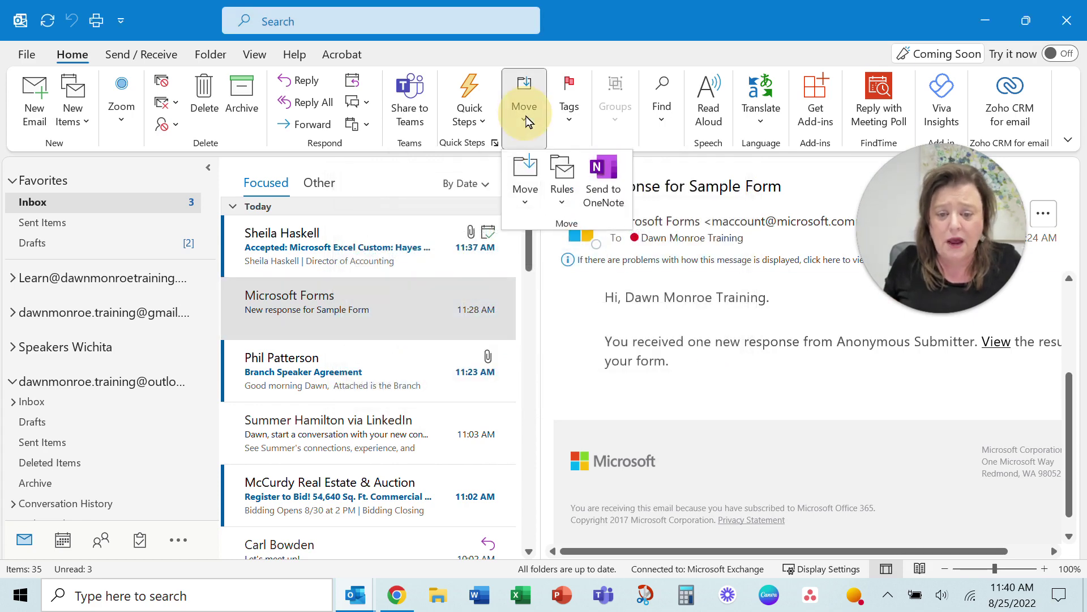
left_click(481, 117)
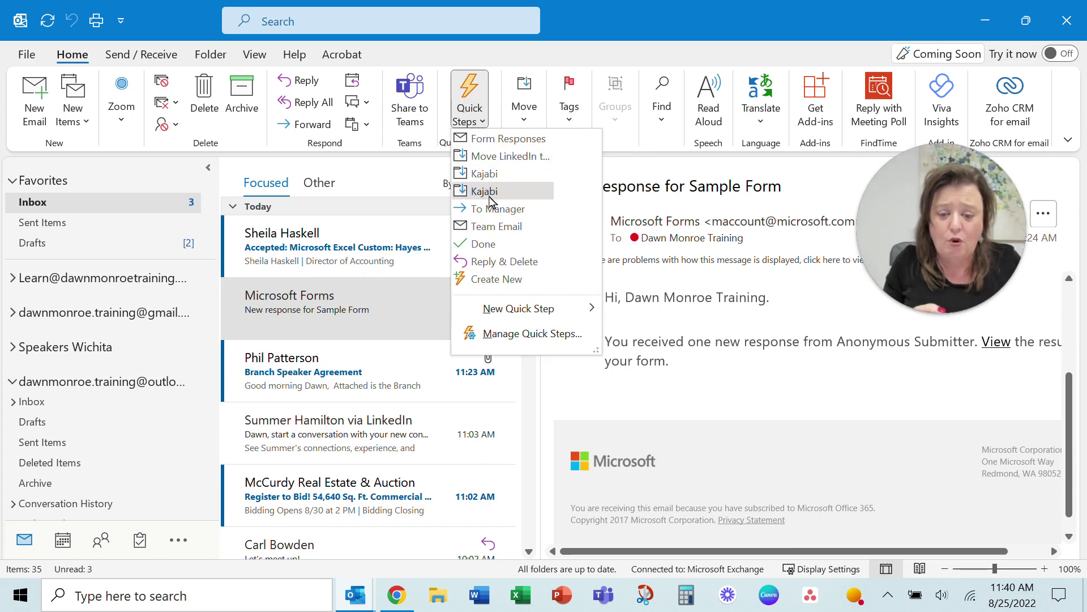
left_click(486, 122)
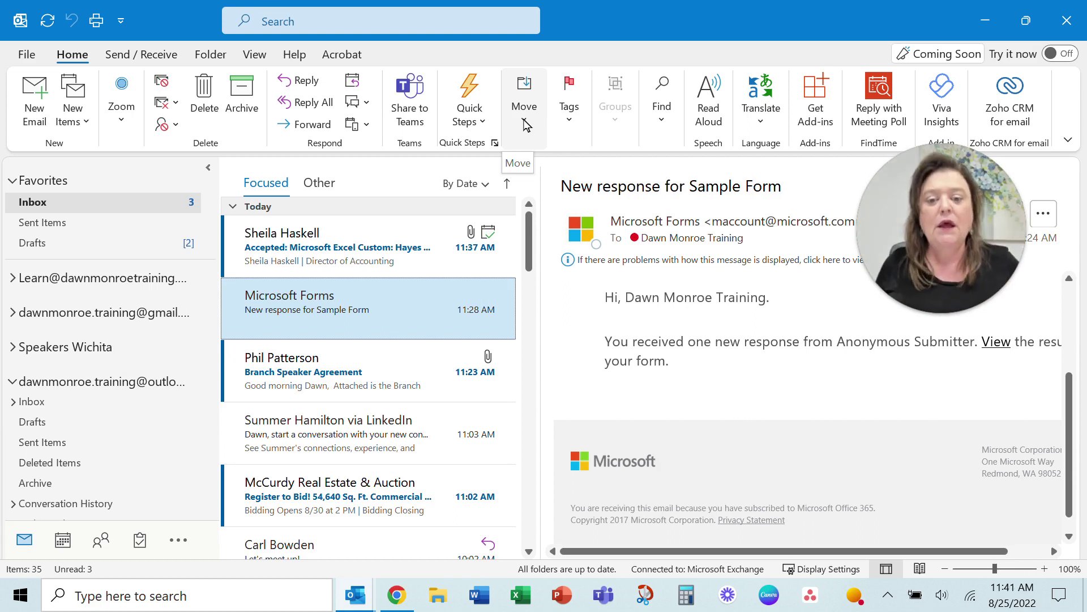
Create a rule from this message under Move > Rules, ticking From Microsoft Forms.
left_click(527, 125)
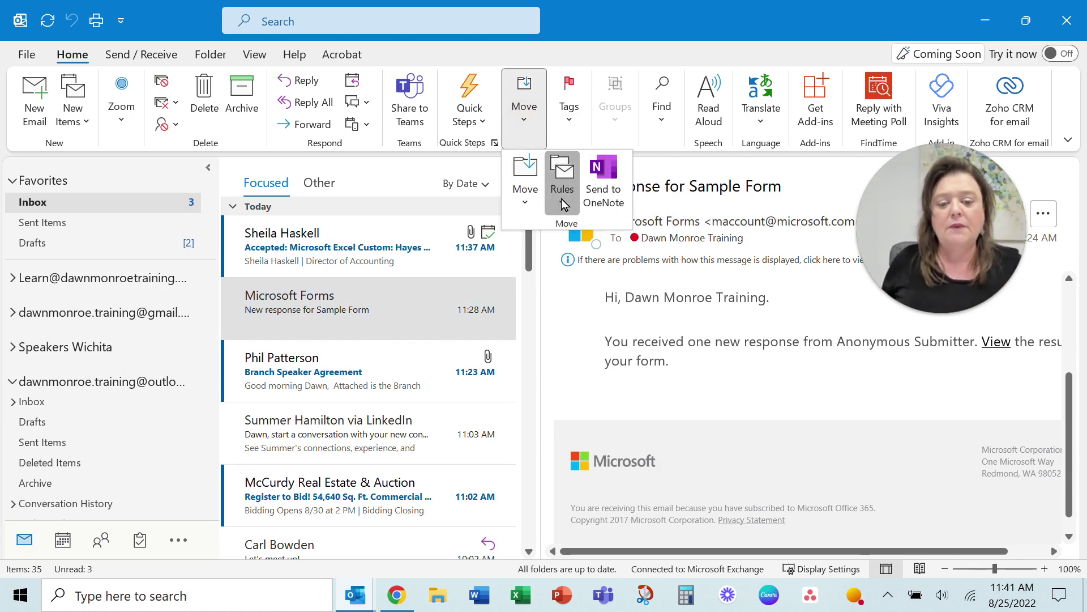
left_click(562, 205)
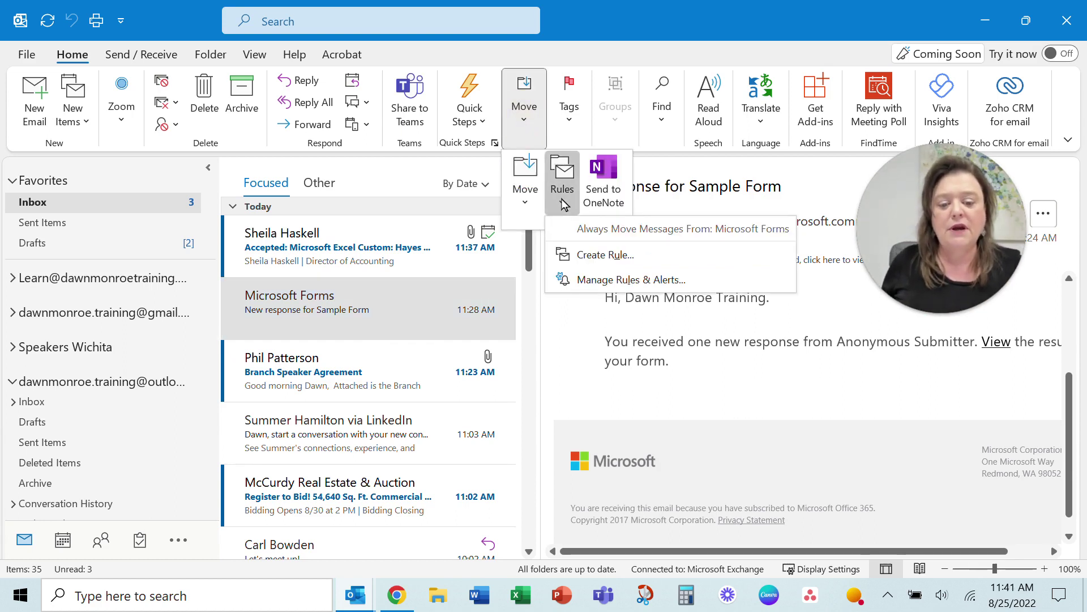
left_click(623, 255)
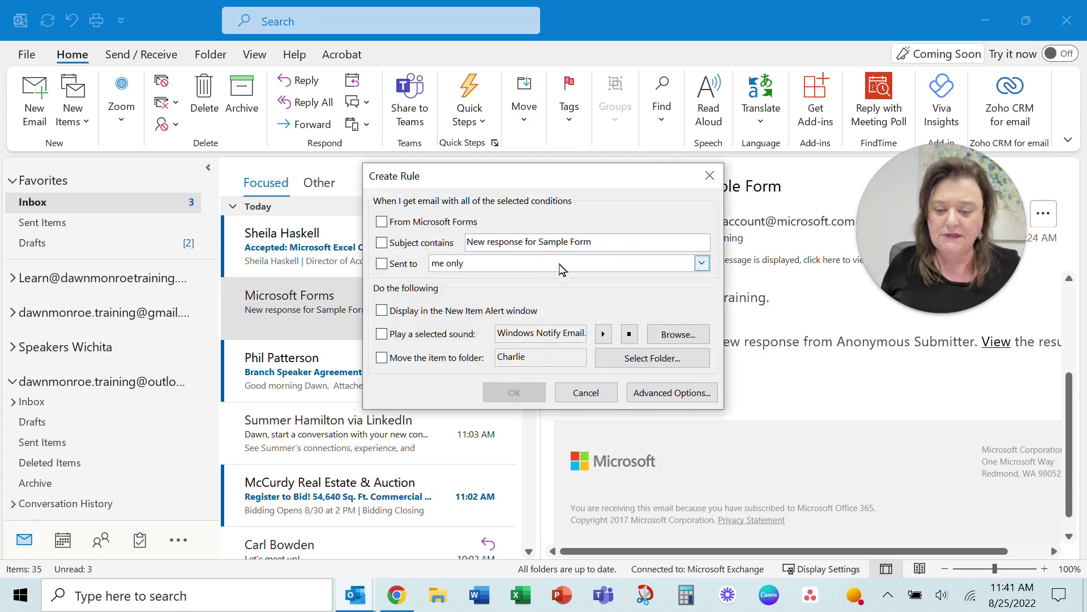
left_click(382, 222)
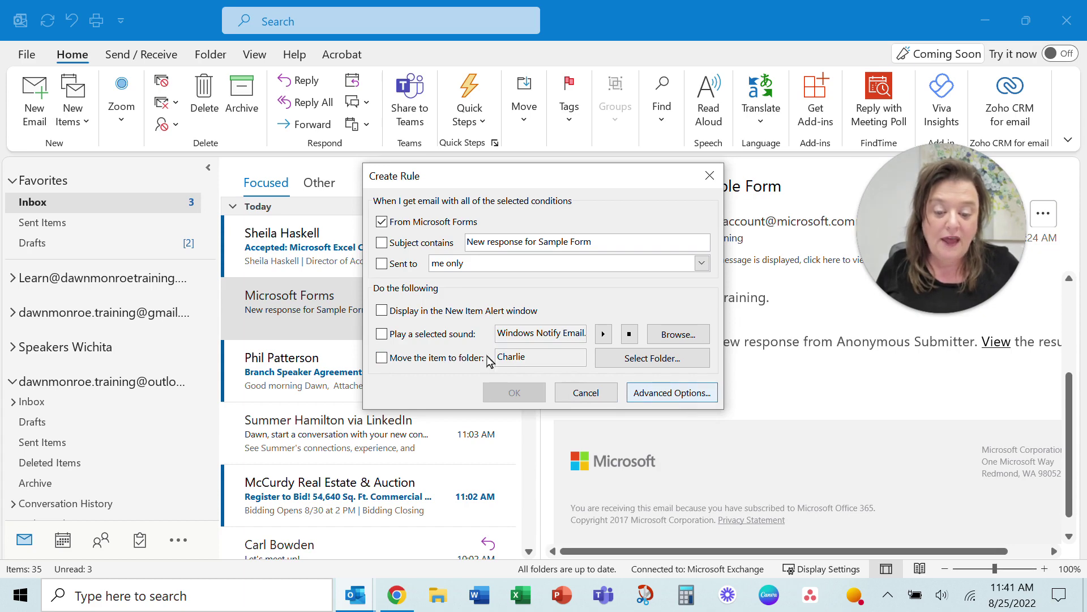
Open the Microsoft Forms rule's advanced options and advance to the actions page.
left_click(670, 392)
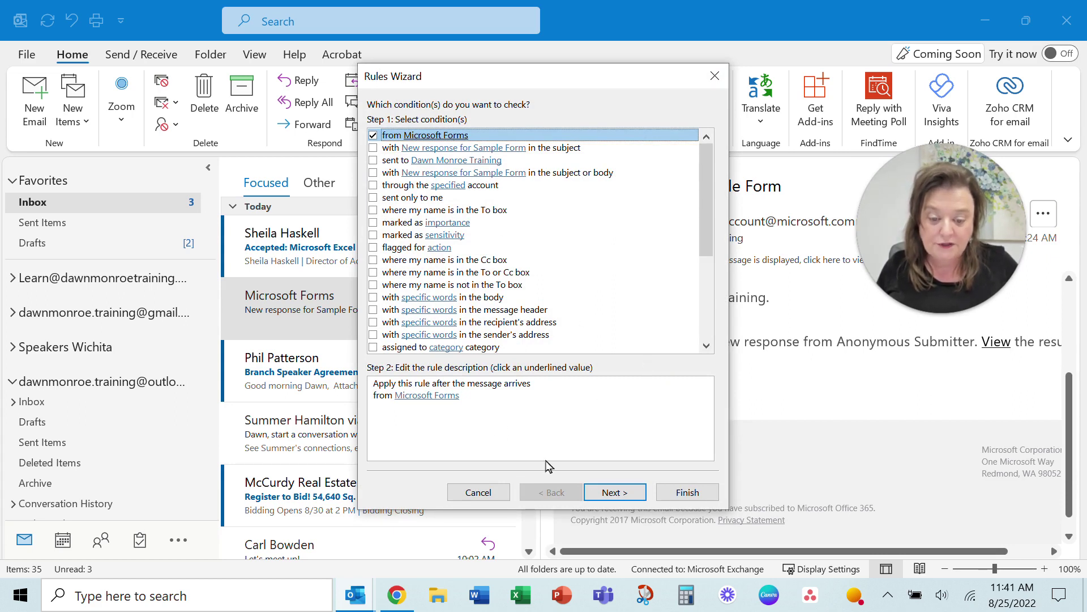
left_click(615, 493)
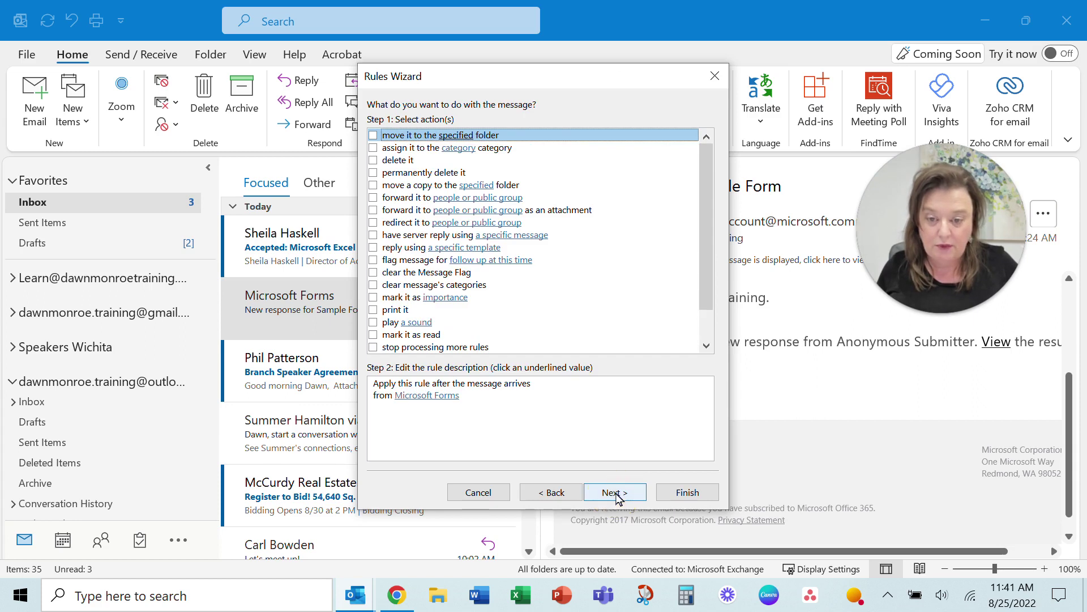